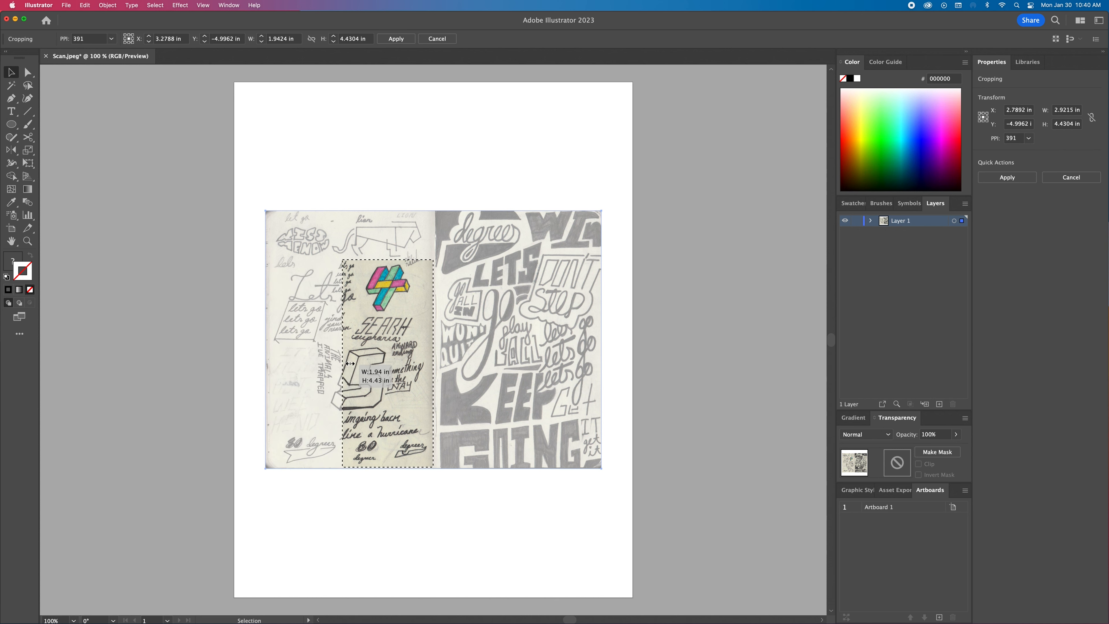
Step: Crop the scanned sketchbook page to the colored 4 and enlarge the cropped image on the artboard
drag(397, 467, 399, 315)
click(400, 39)
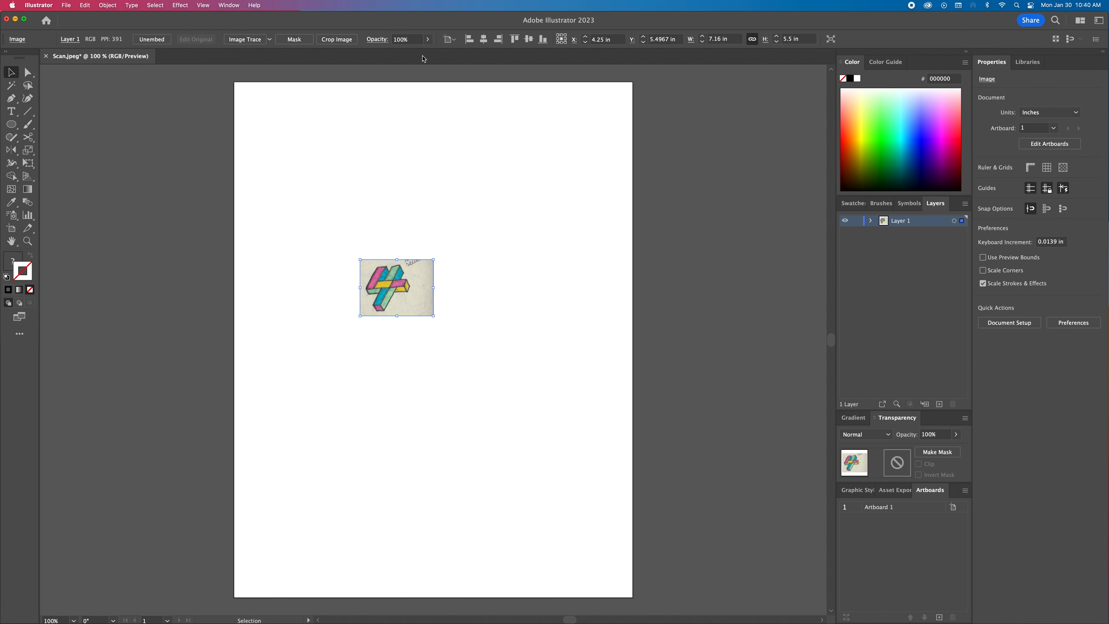
drag(434, 318, 574, 515)
drag(362, 427, 294, 476)
drag(404, 406, 408, 369)
Step: Crop the enlarged image again to about 4.25 by 4.47 in, cutting off the blank paper beside the 4
right_click(525, 351)
click(546, 438)
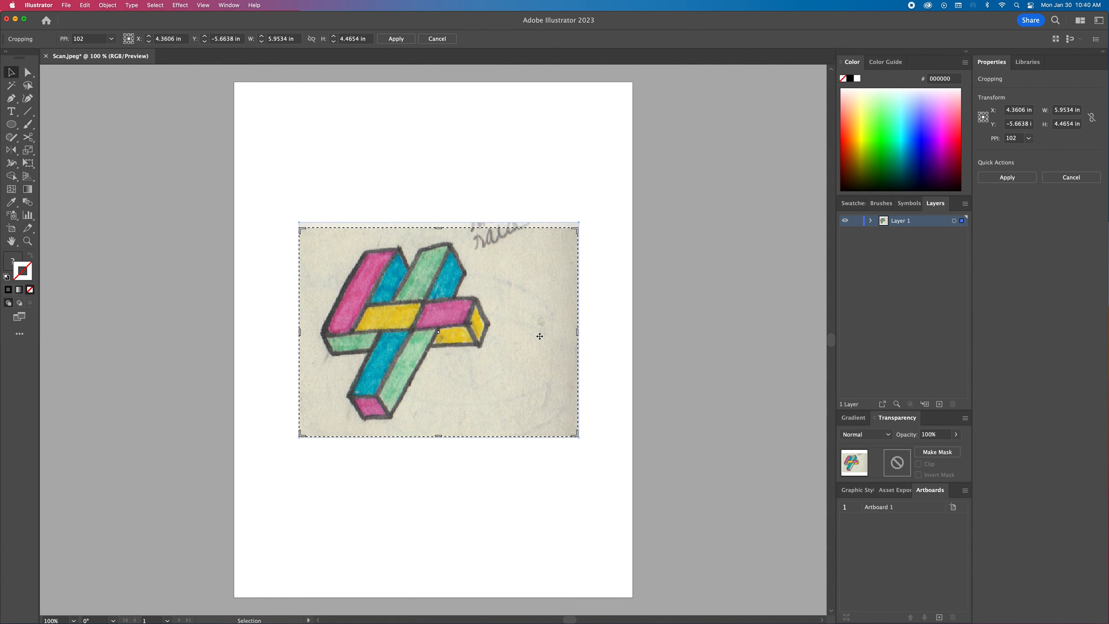
drag(577, 335, 499, 333)
click(396, 38)
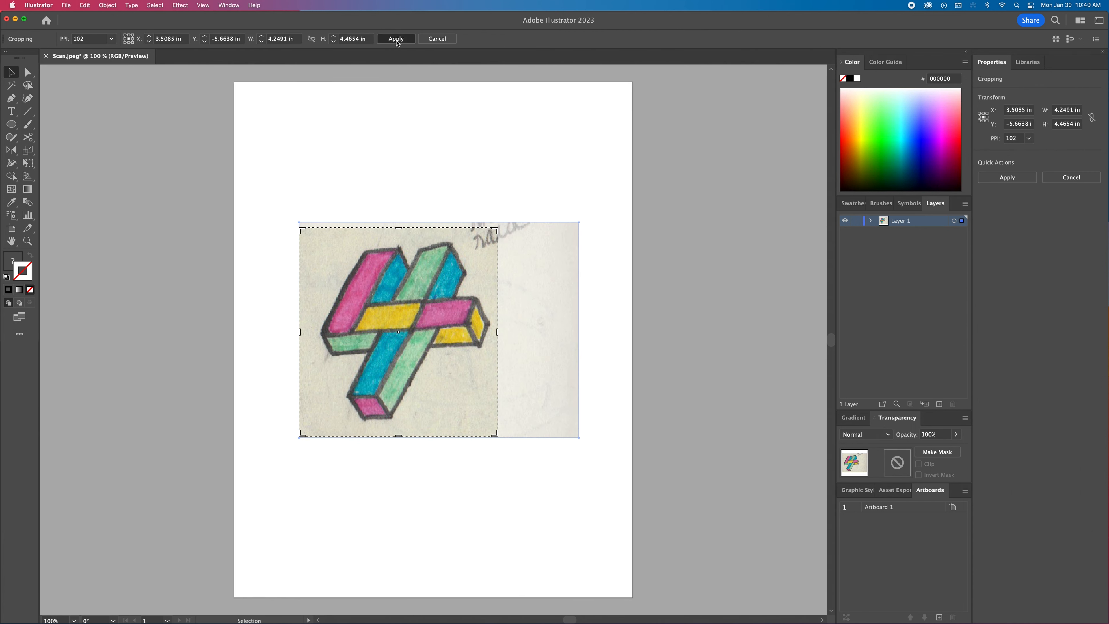
drag(331, 241, 383, 242)
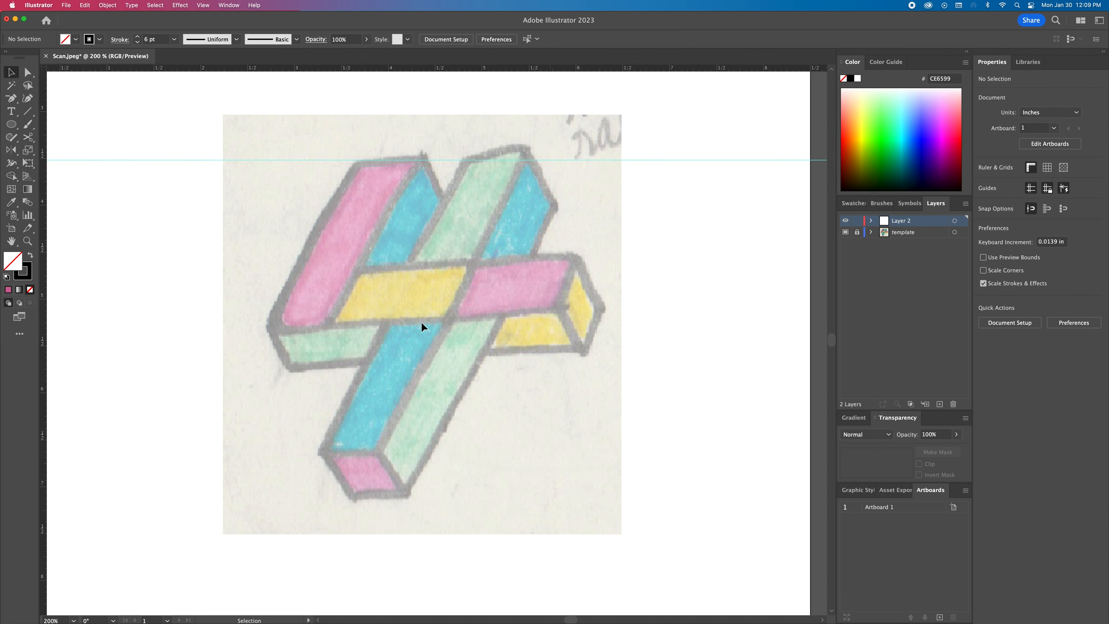
Step: Draw a straight 6 pt line along the crossbar's lower edge and extend its left end past the sketch
key(\)
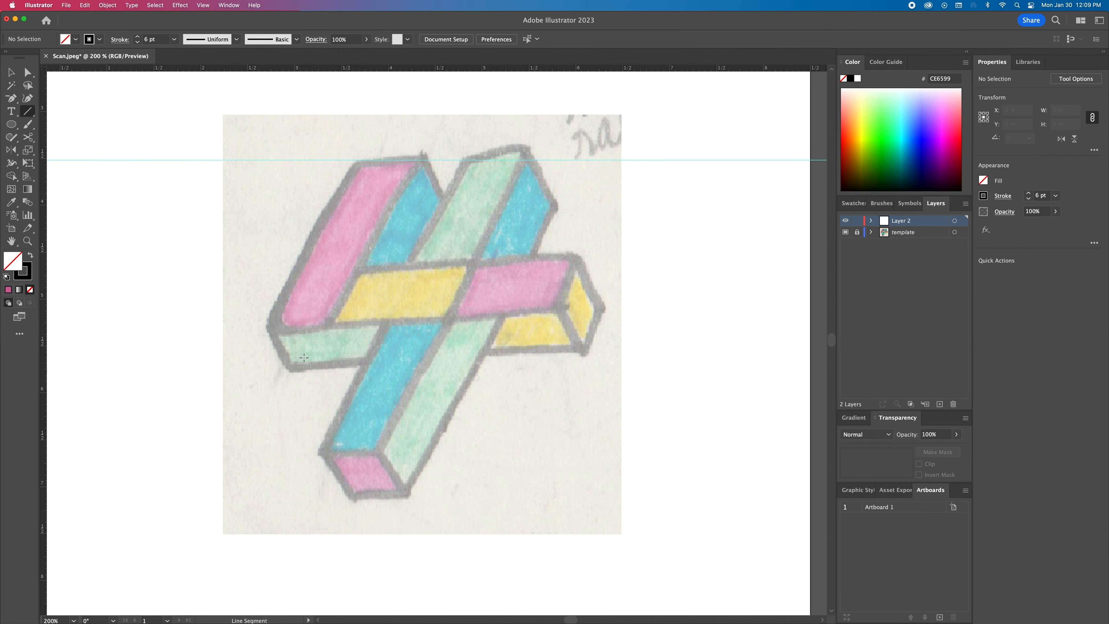
drag(264, 331, 633, 309)
key(a)
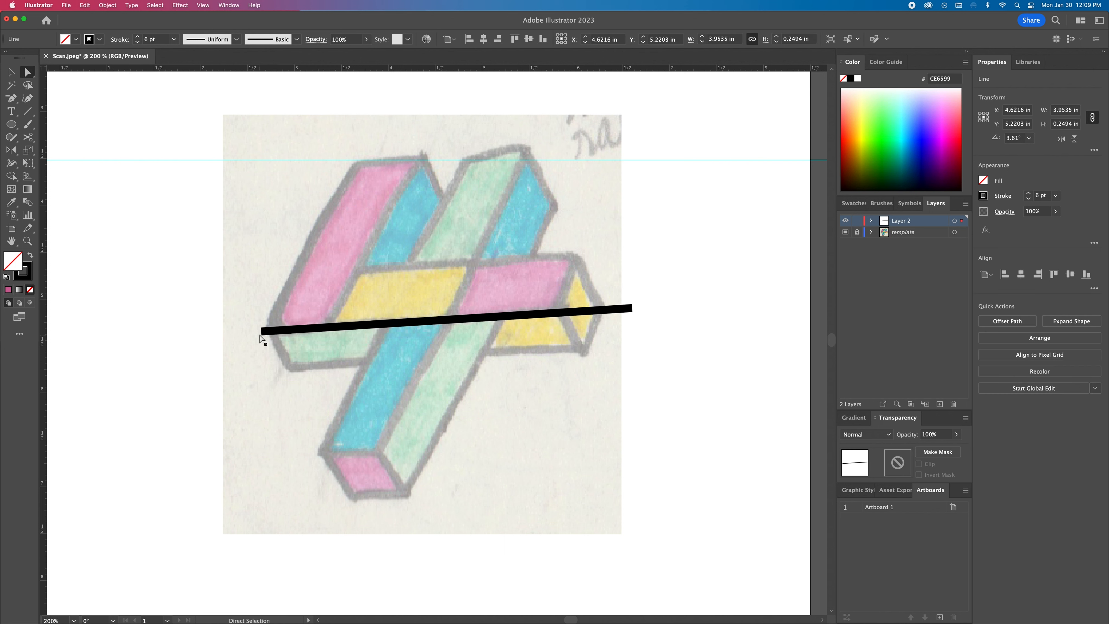
drag(262, 332, 224, 334)
Step: Duplicate the line straight up onto the crossbar's upper edge
key(v)
click(450, 402)
drag(484, 320, 484, 264)
click(535, 417)
Step: Copy both crossbar lines and rotate the pair to about 64.5° to match the slant of the 4's uprights
key(super+a)
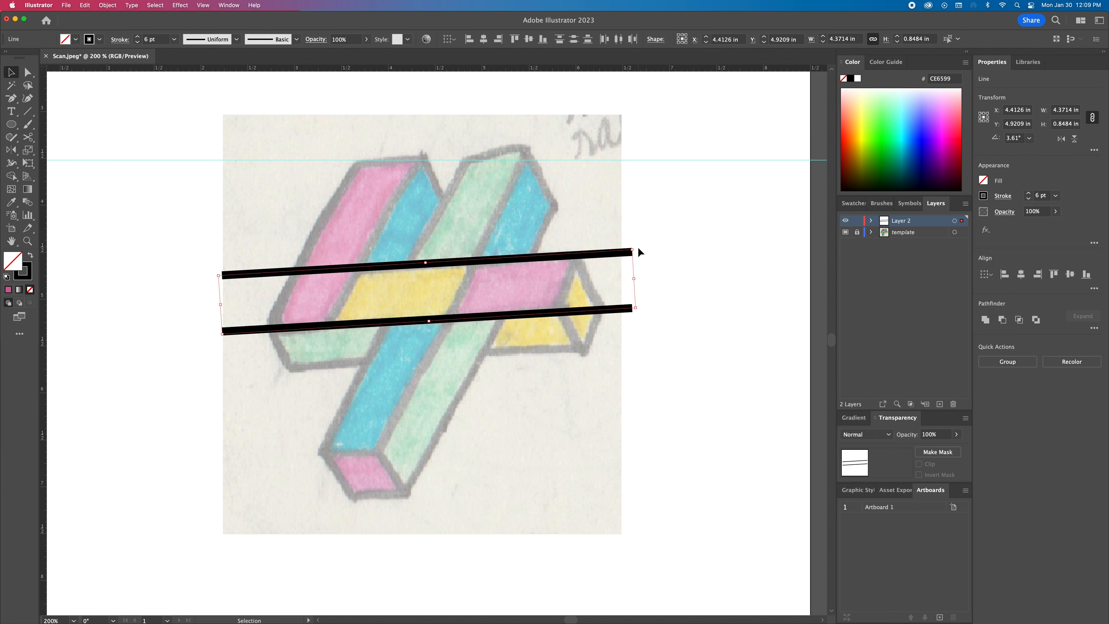
key(super+c)
key(super+f)
drag(638, 247, 407, 178)
drag(510, 238, 357, 263)
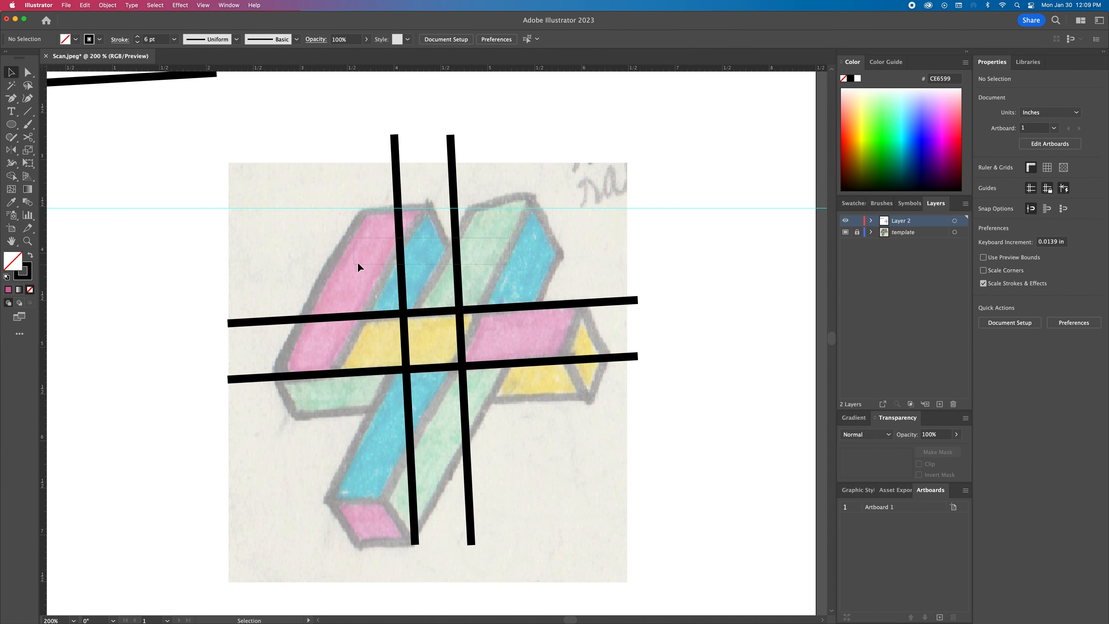
drag(450, 128, 550, 175)
Step: Duplicate the pair of slanted lines across so both slanted strokes of the 4 are outlined
drag(519, 228, 523, 262)
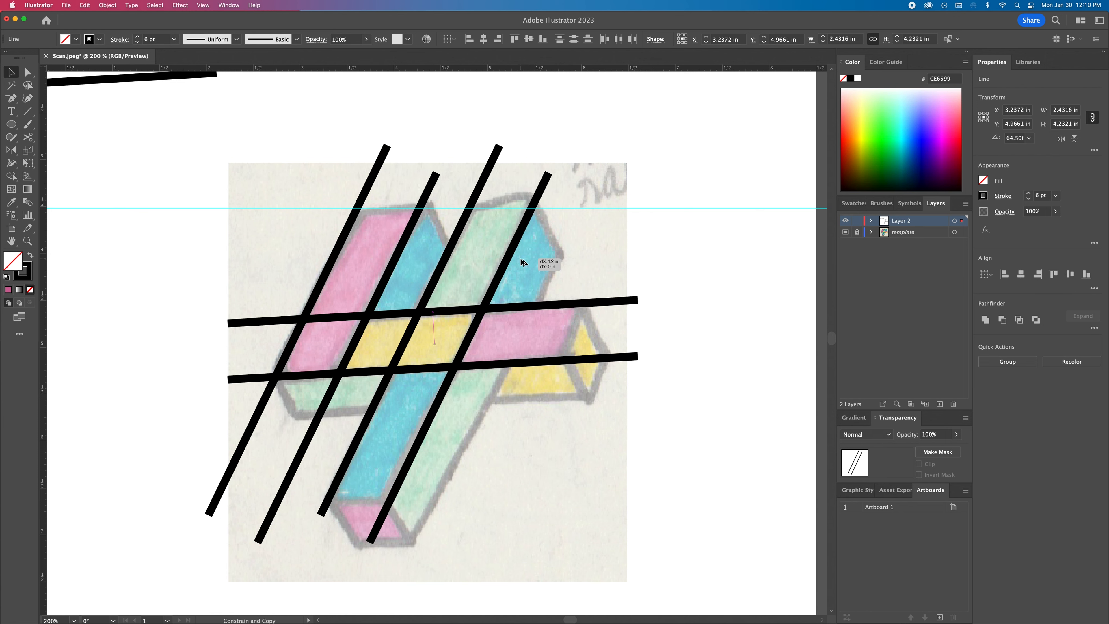
drag(522, 262, 522, 263)
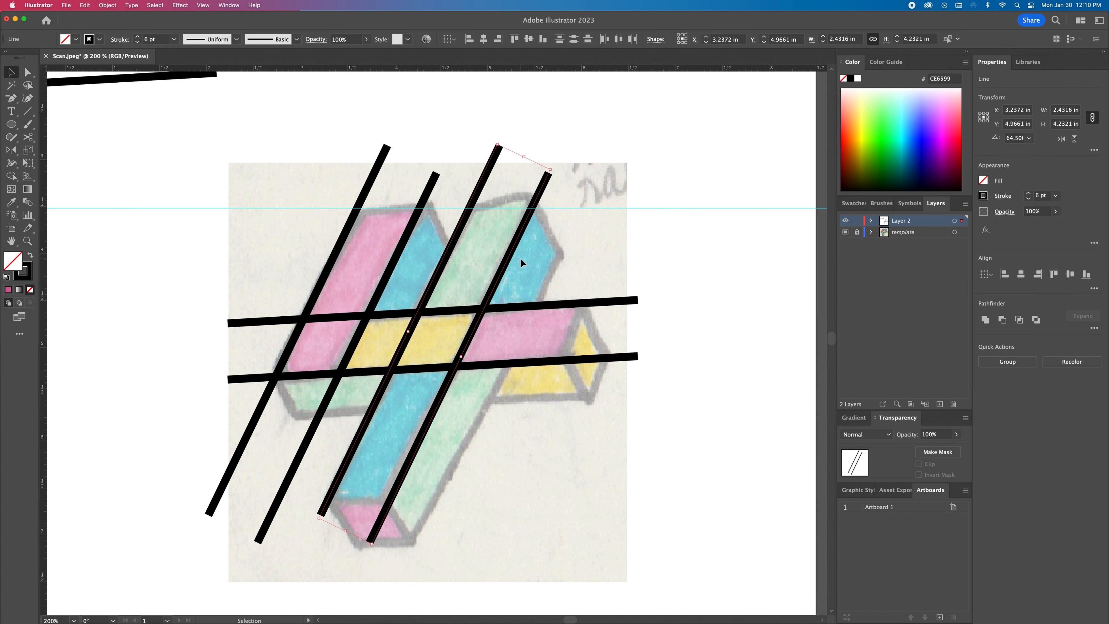
click(582, 531)
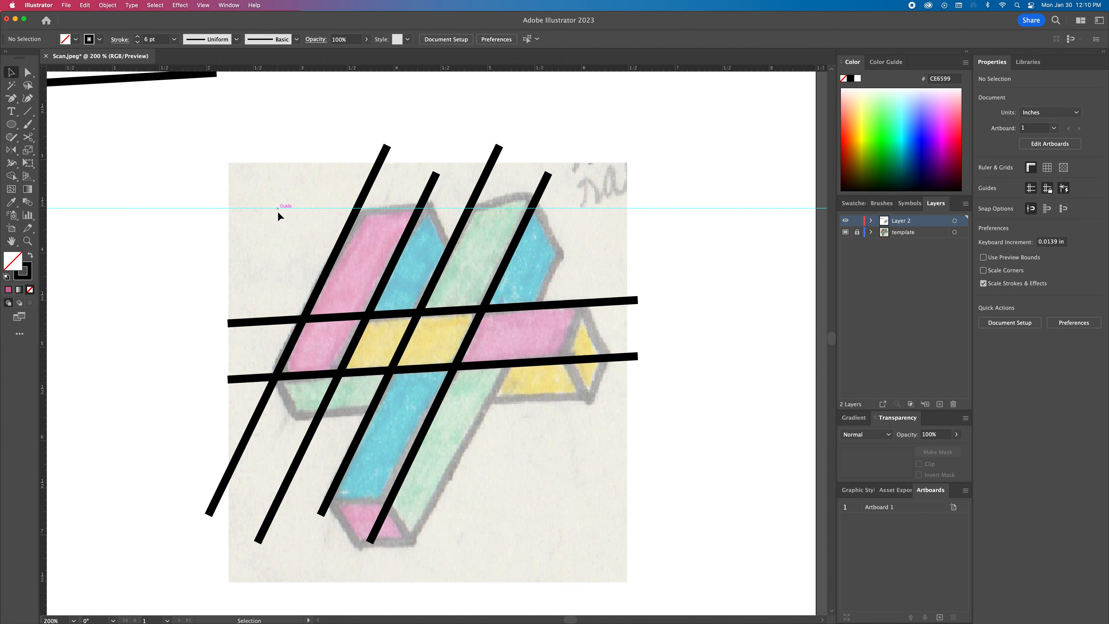
Step: Duplicate a crossbar line up to the tops of the uprights and a slanted line onto the crossbar's right end
drag(507, 311, 507, 201)
click(566, 420)
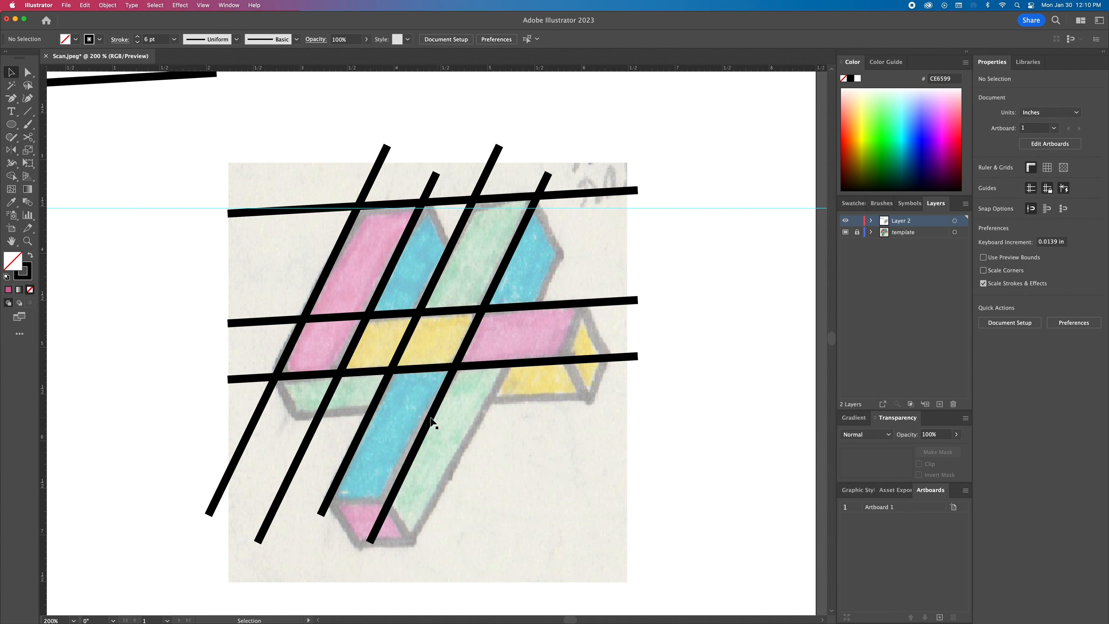
drag(439, 410, 538, 427)
click(612, 468)
scroll(690, 203, up, 1)
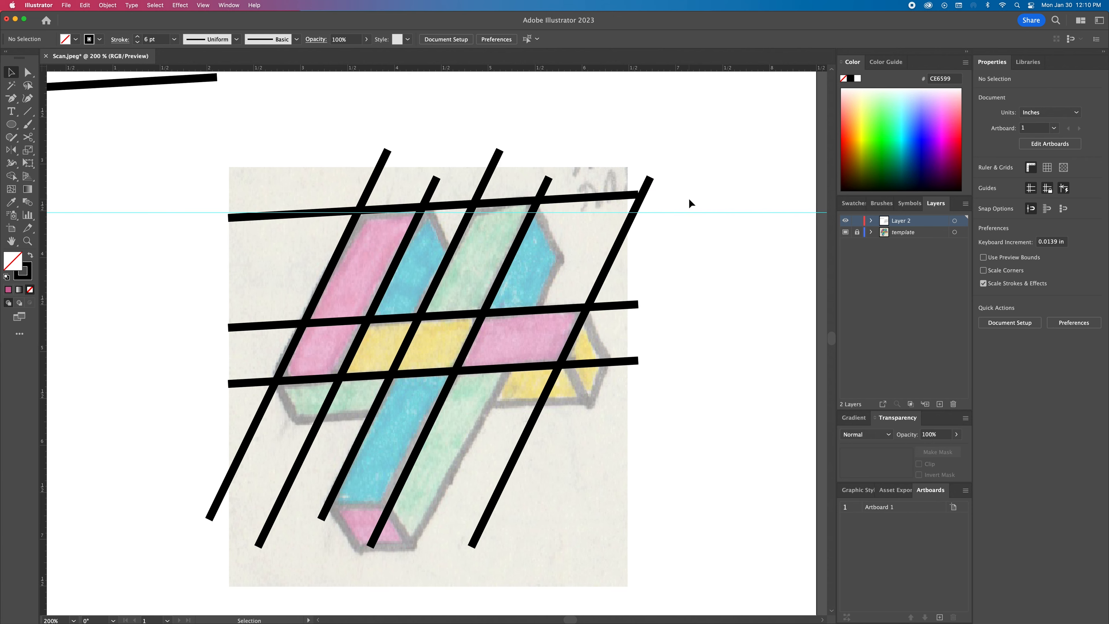
Step: Remove the line segments overhanging above and to the right of the 4 using the Shape Builder
key(super+a)
key(shift+m)
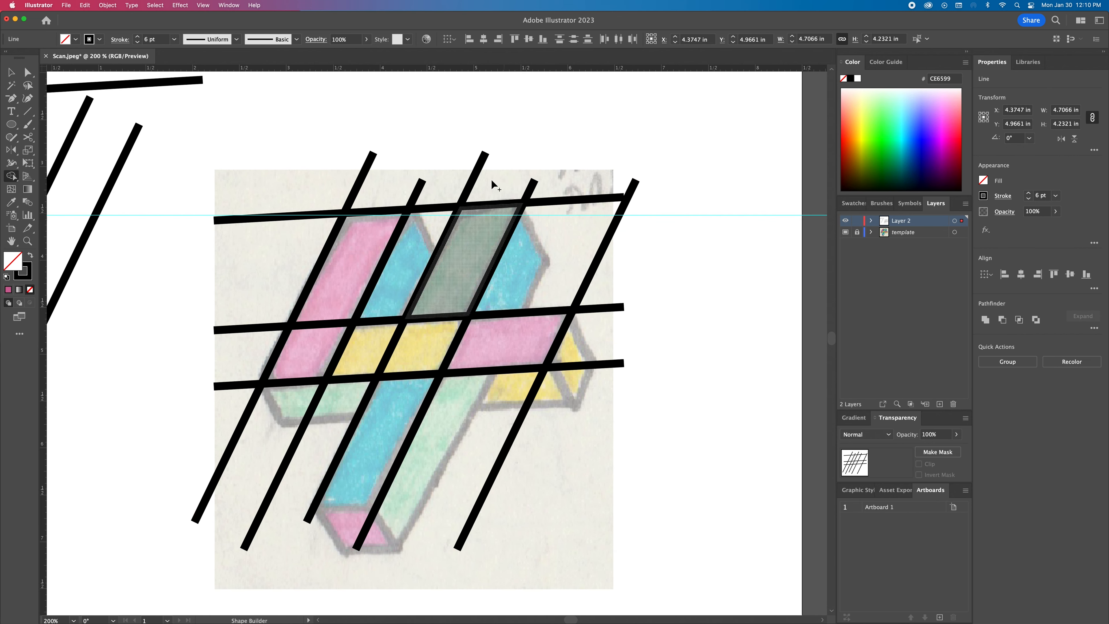
drag(341, 180, 413, 195)
mouse_move(530, 192)
mouse_down()
mouse_move(547, 192)
mouse_move(568, 252)
mouse_move(680, 249)
mouse_up()
drag(618, 299, 582, 423)
drag(502, 426, 461, 451)
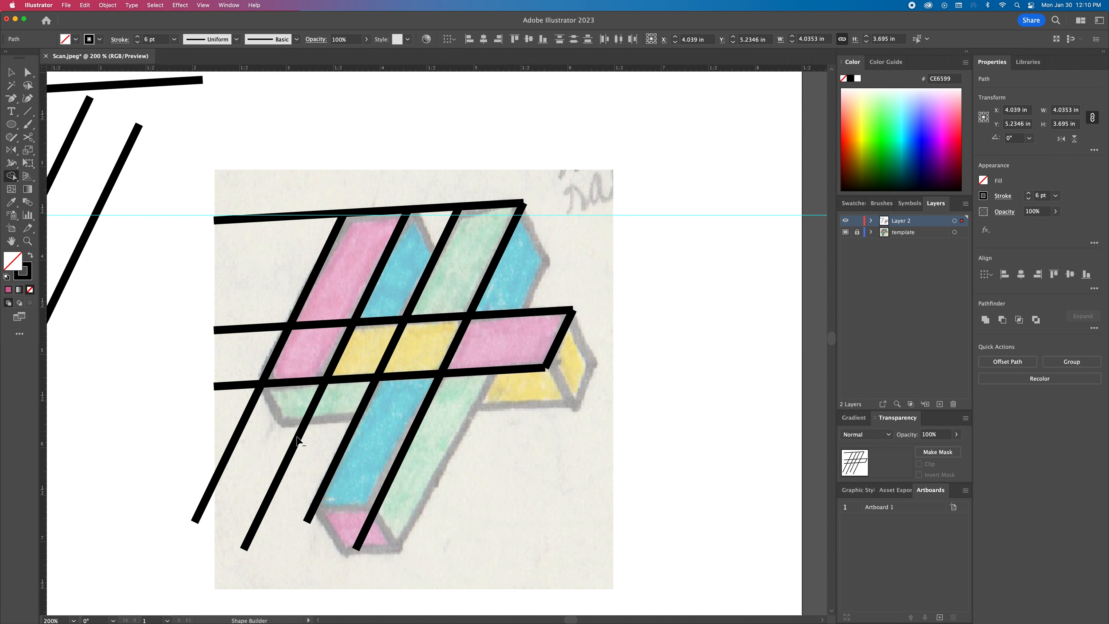
Step: Trim the excess segments on the 4's left side, below its left stroke and between the tops of its uprights
drag(192, 445, 306, 451)
drag(256, 322, 241, 418)
drag(285, 186, 257, 263)
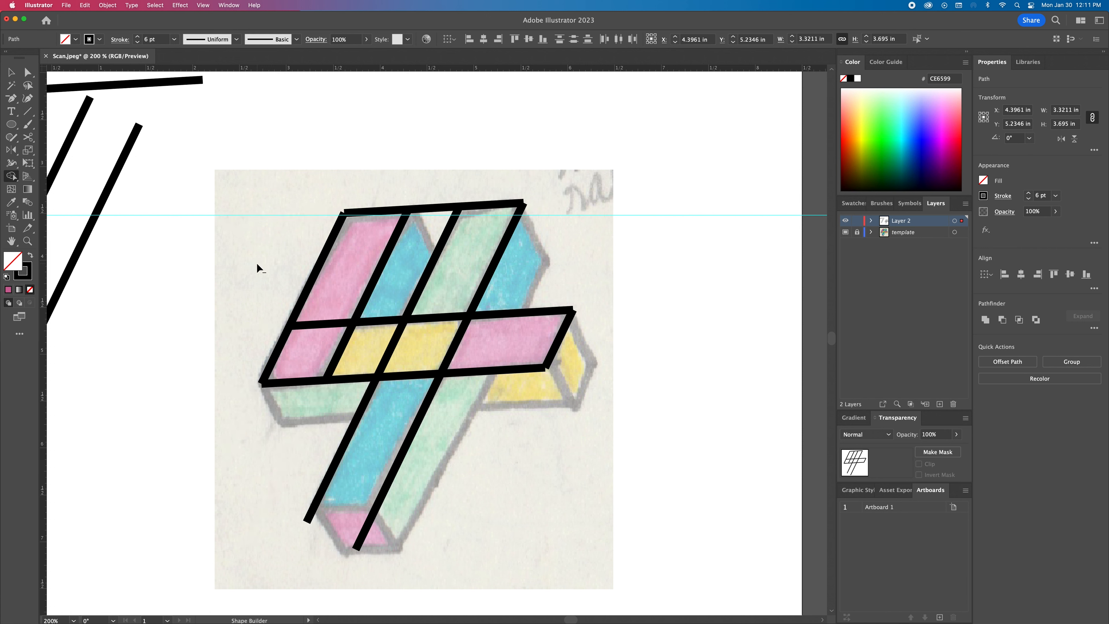
drag(471, 159, 435, 220)
key(v)
click(591, 437)
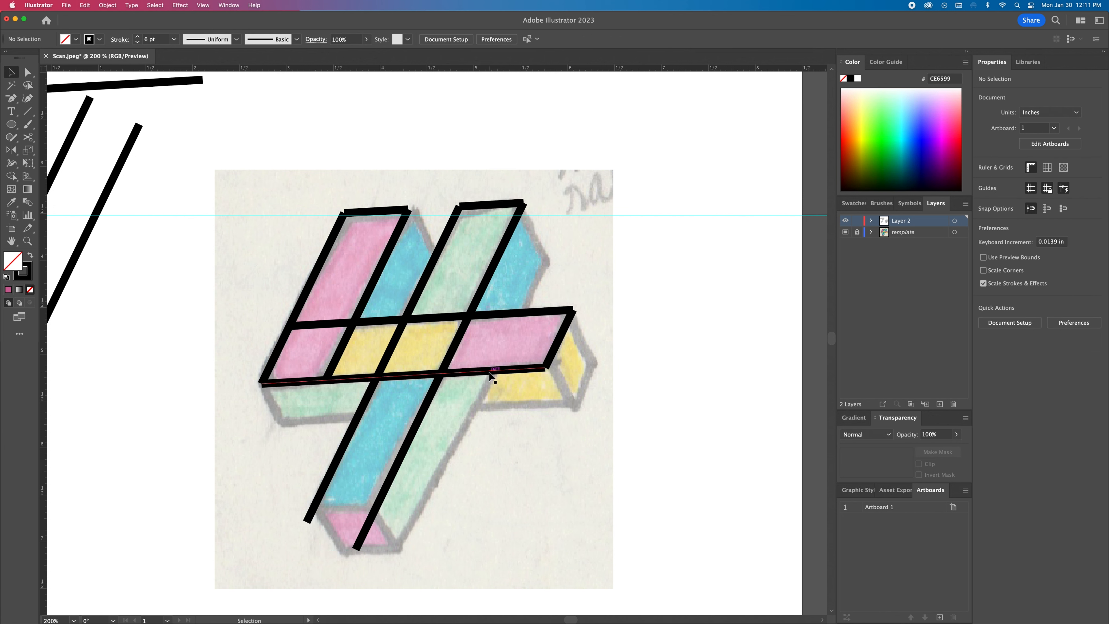
Step: Duplicate the crossbar's lower edge line at the base of the long leg and trim the overhang with the Shape Builder
drag(491, 375, 280, 516)
click(200, 531)
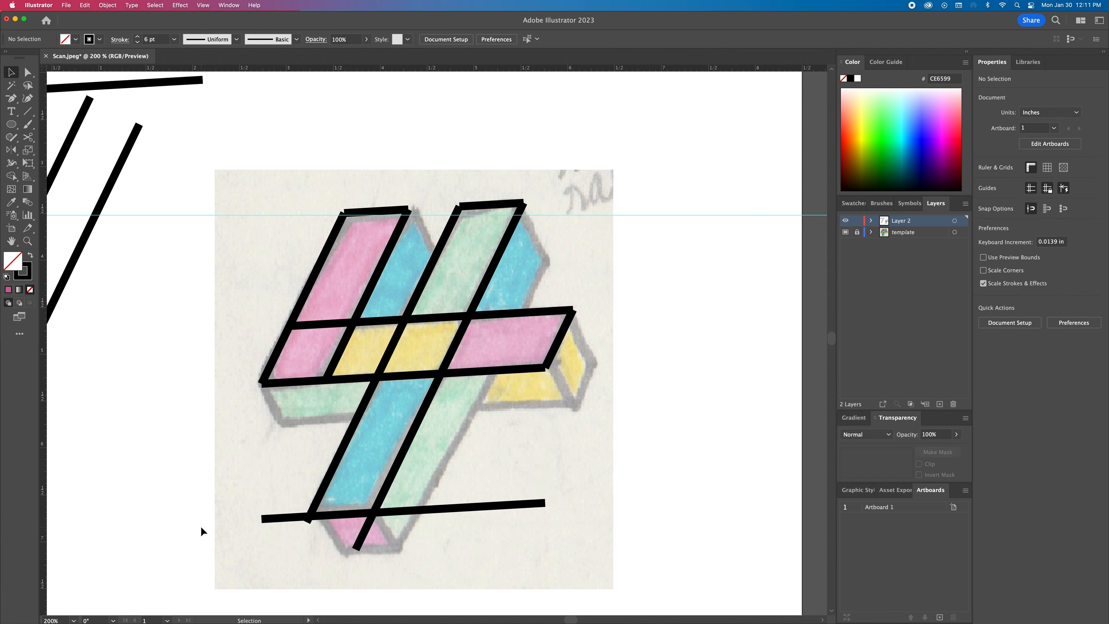
drag(453, 580, 453, 580)
click(11, 176)
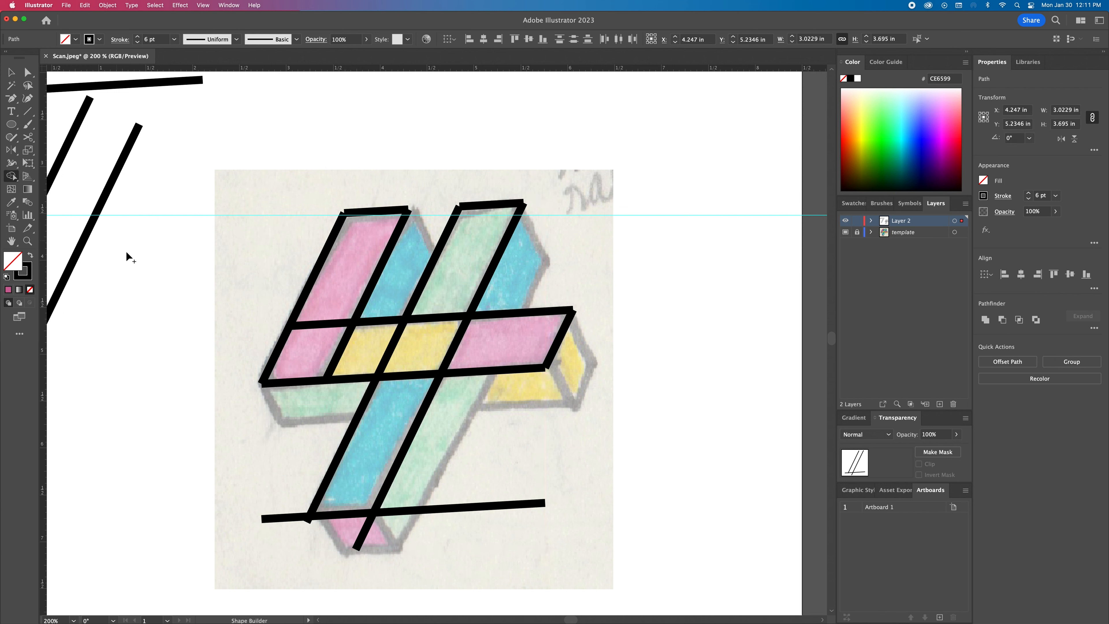
mouse_move(295, 523)
mouse_down()
mouse_move(414, 531)
mouse_move(393, 553)
mouse_up()
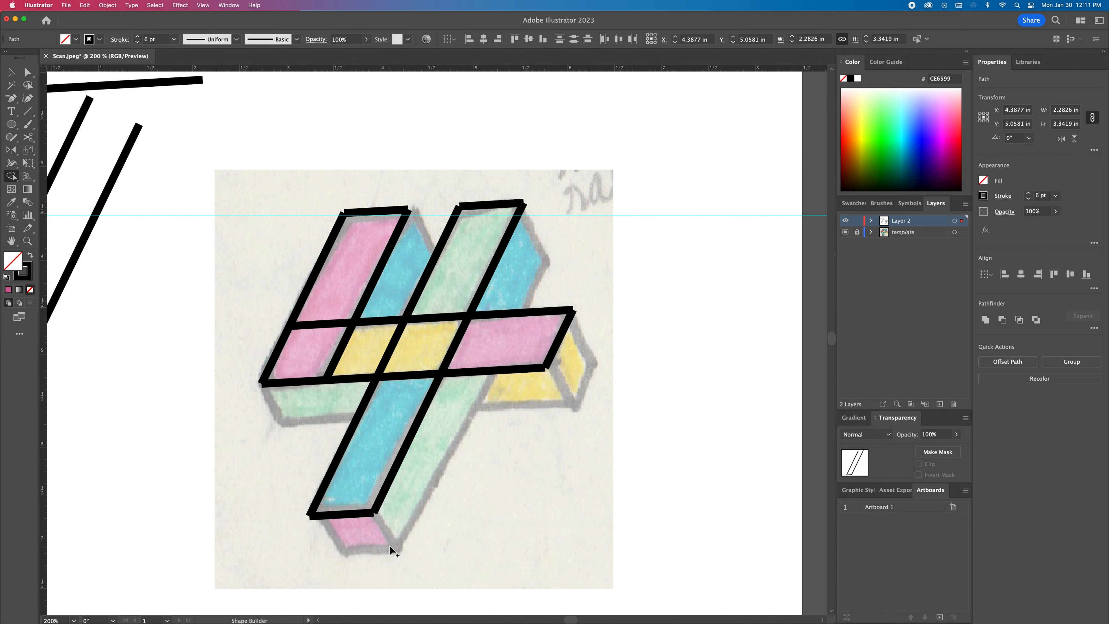
key(v)
click(411, 155)
Step: Draw a short diagonal depth line at 315° from the upper right corner of the left upright
drag(339, 206, 356, 231)
click(356, 232)
key(backslash)
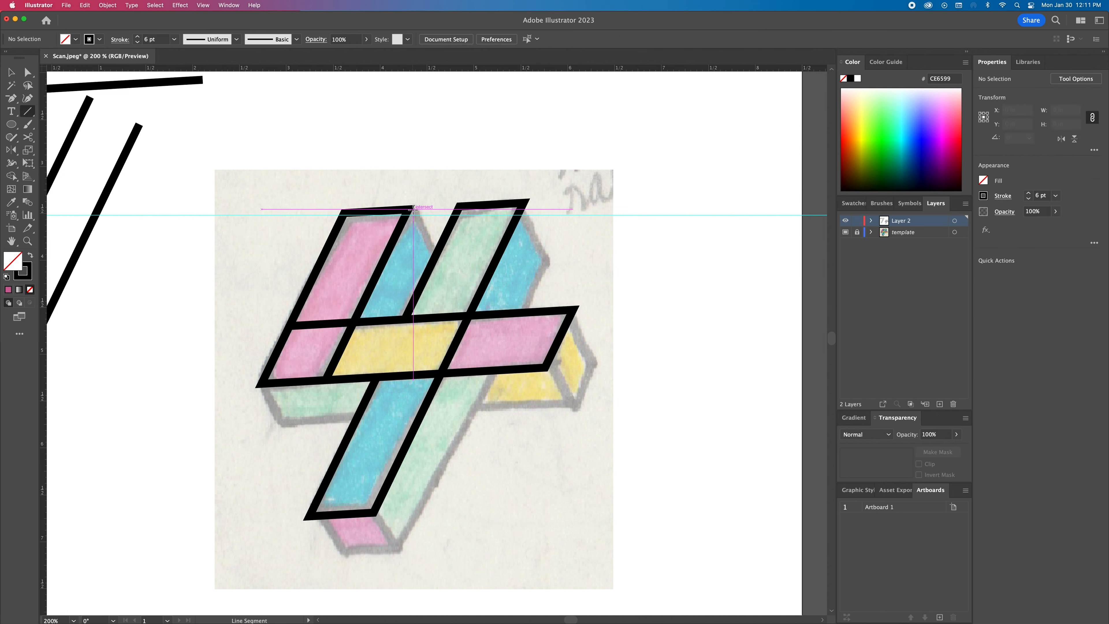
drag(408, 209, 441, 245)
key(v)
click(484, 250)
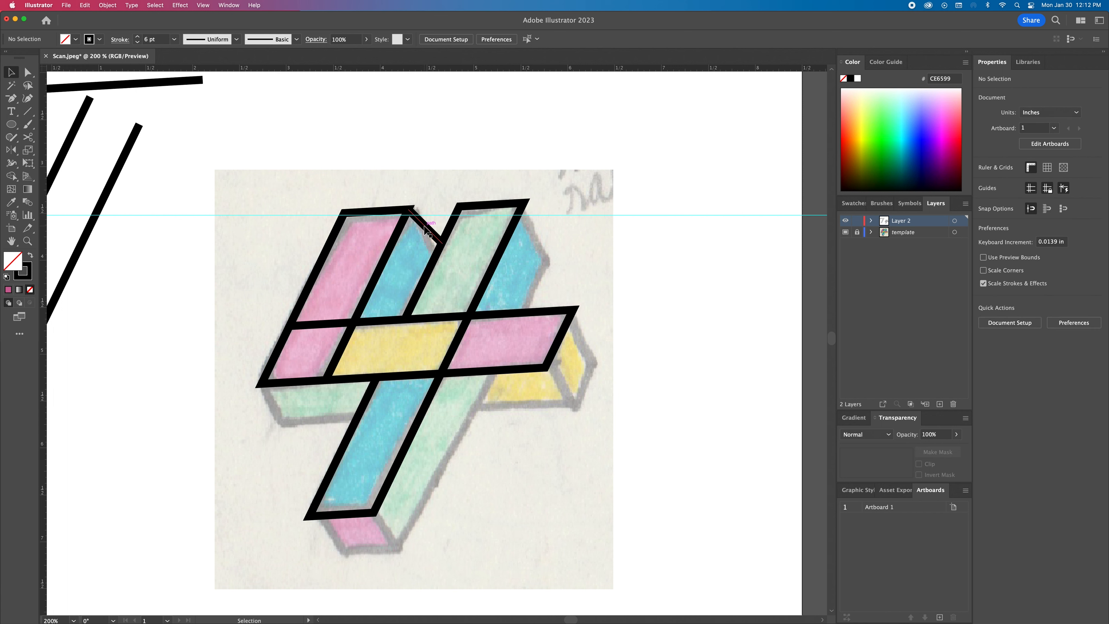
drag(425, 226, 540, 219)
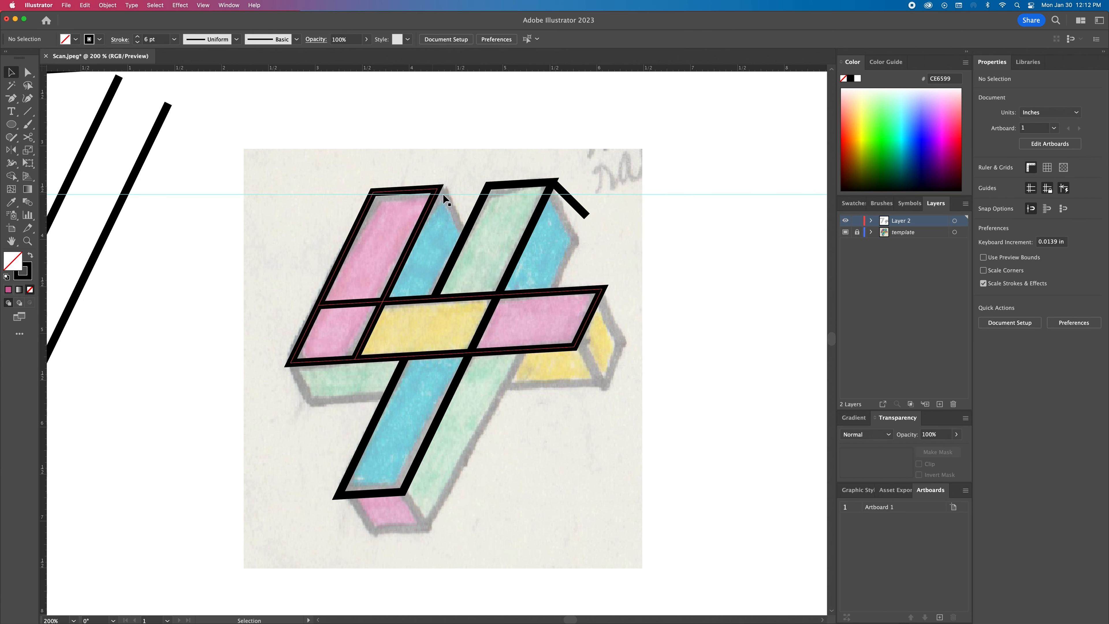
click(578, 216)
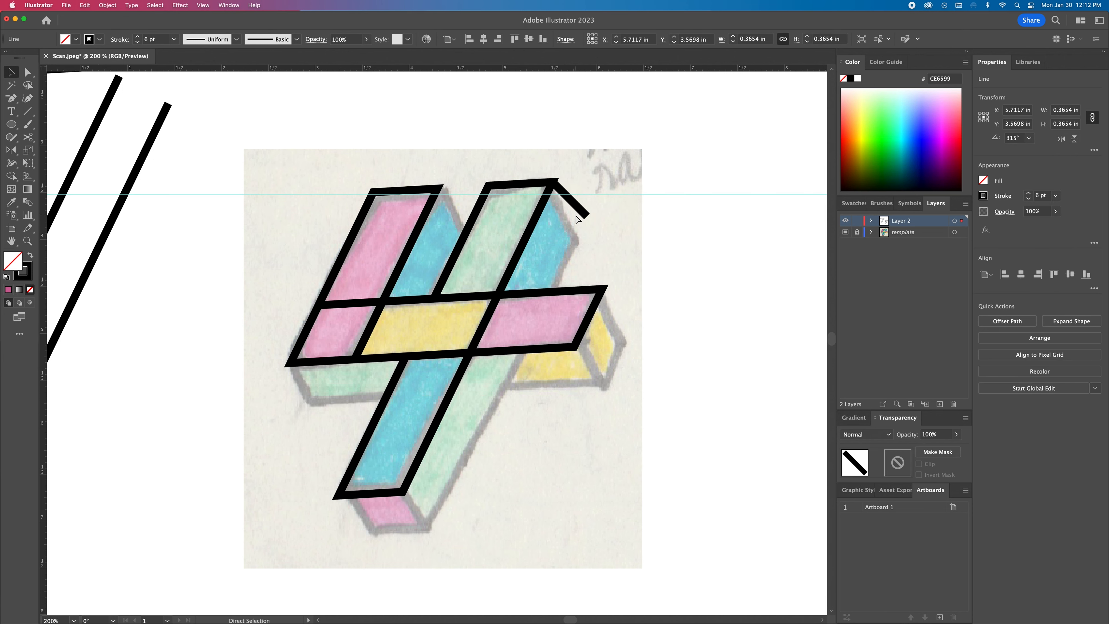
key(cmd+z)
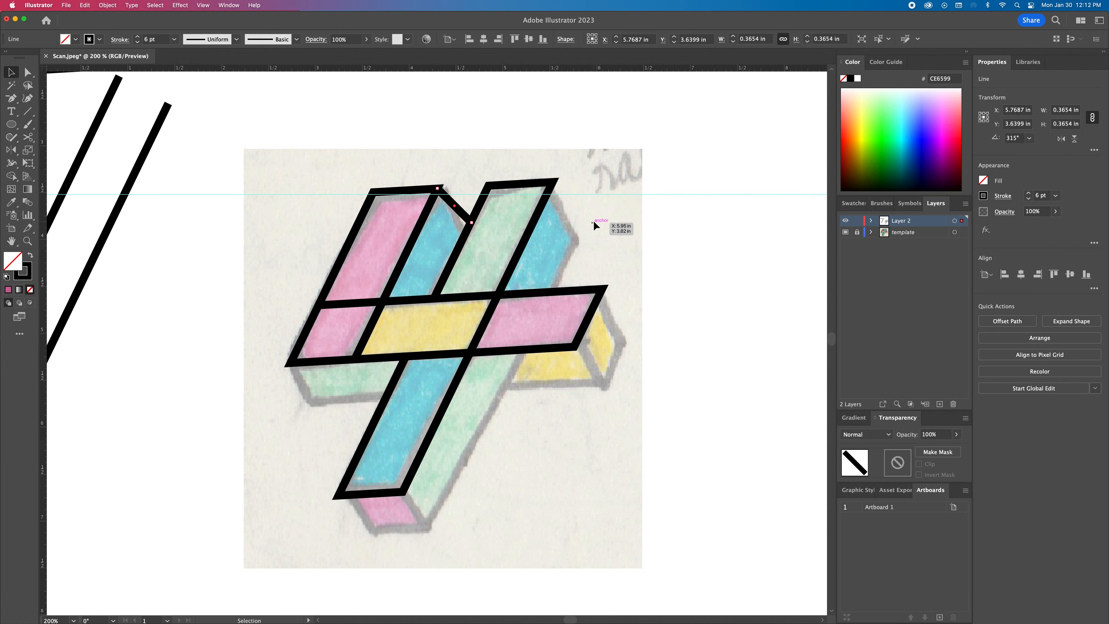
Step: Duplicate the short diagonal line onto the outer corners of the second upright, the crossbar and the long leg's base
click(522, 236)
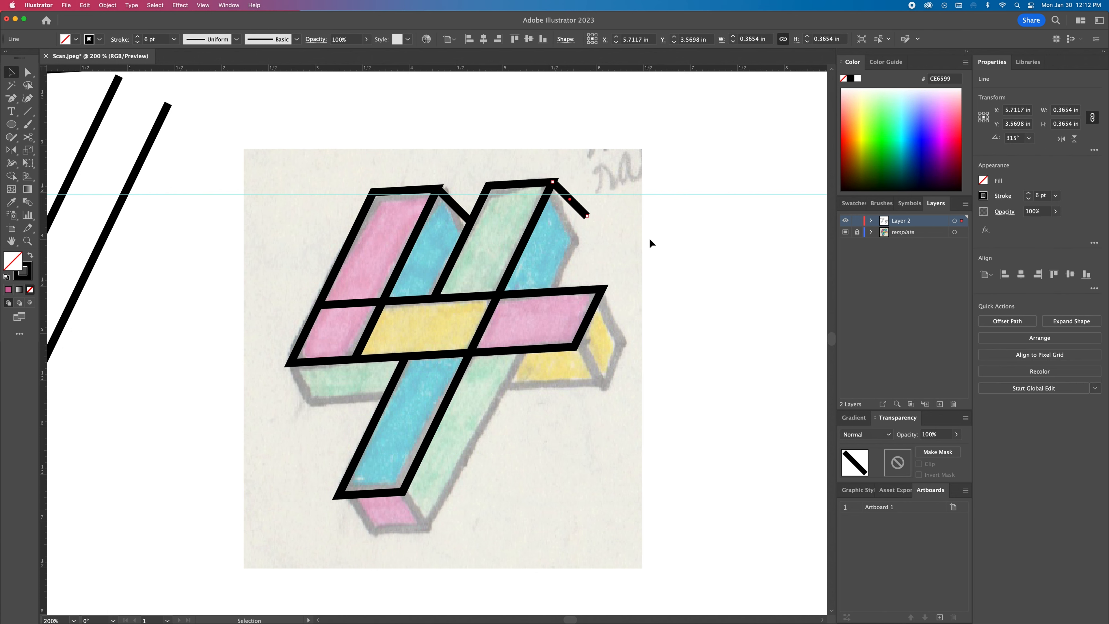
click(650, 241)
drag(458, 211, 321, 417)
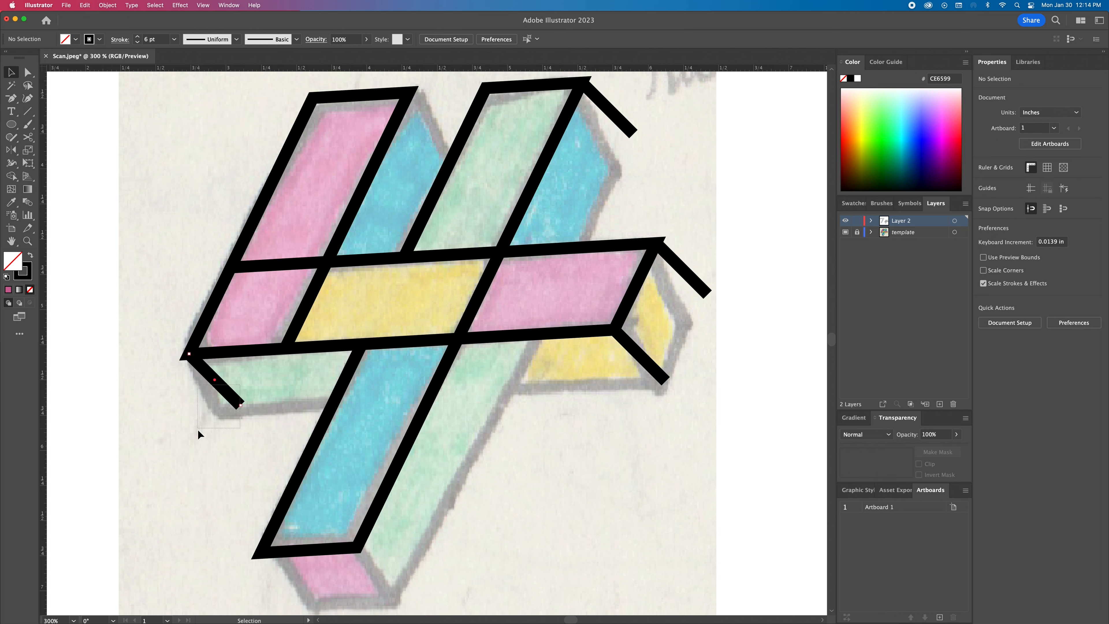
drag(199, 434, 206, 430)
drag(226, 390, 393, 588)
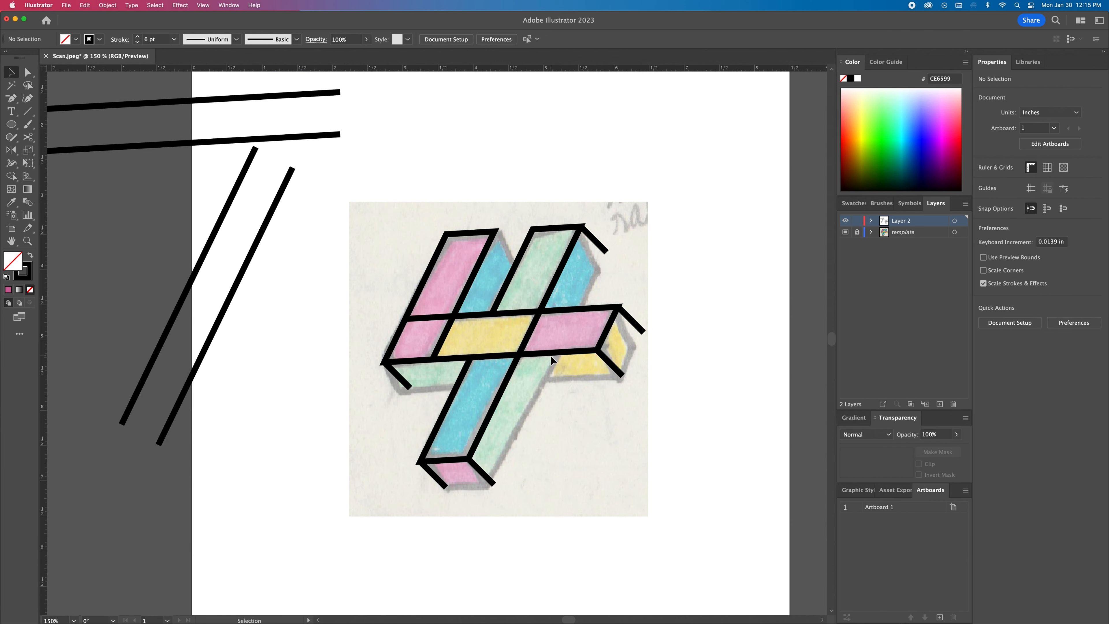
Step: Duplicate the spare horizontal and slanted lines along the rear edges of the 4's leg, second upright and crossbar
drag(314, 139, 504, 490)
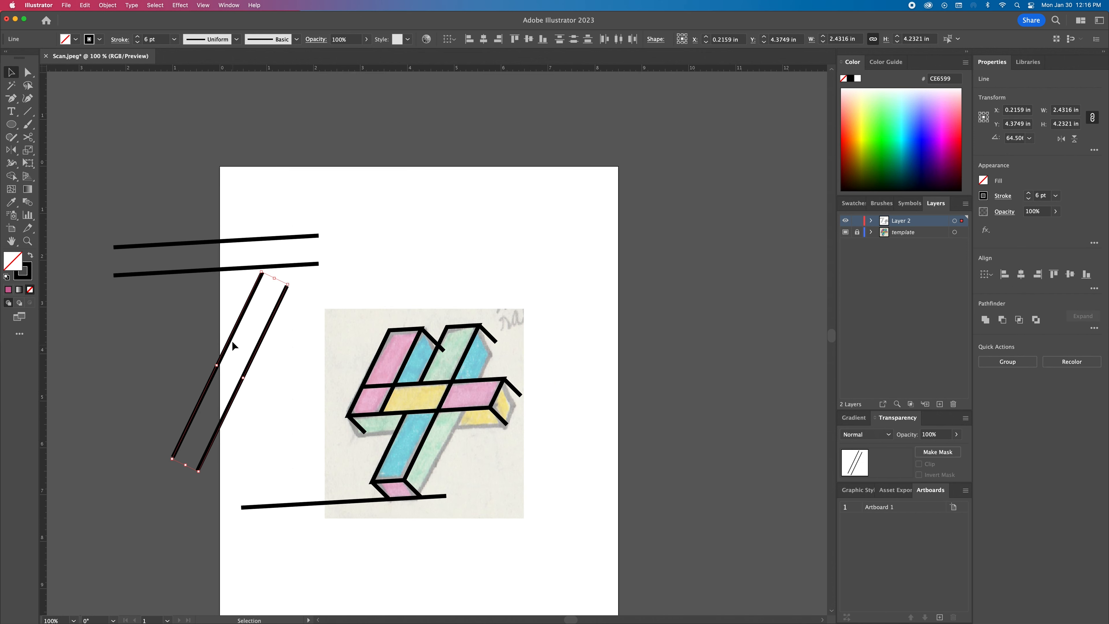
drag(233, 345, 476, 388)
drag(390, 211, 410, 167)
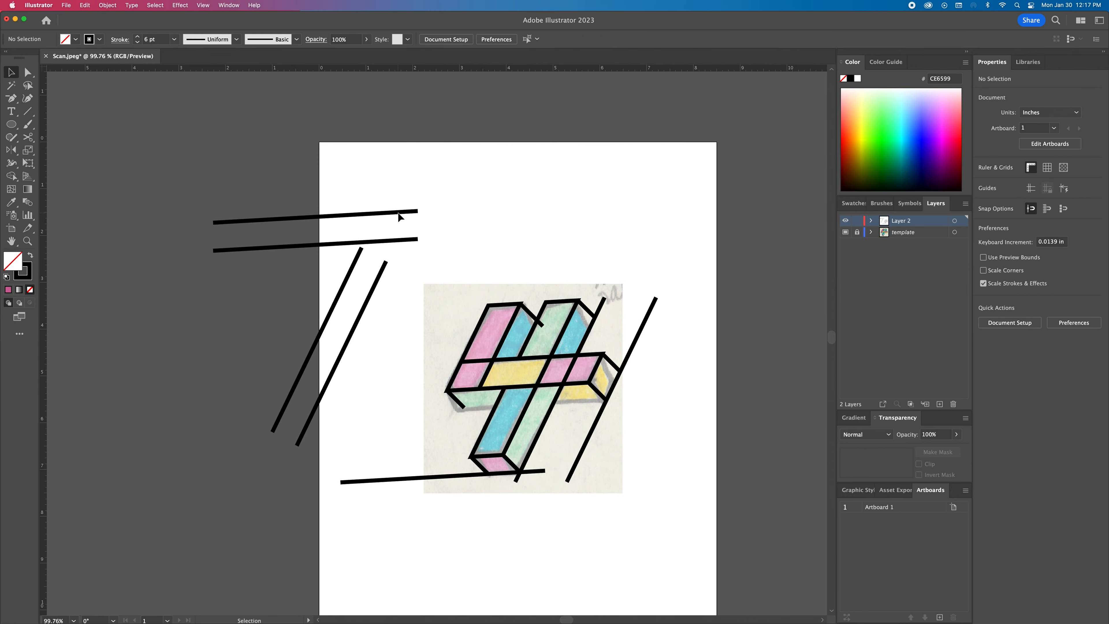
drag(398, 217, 619, 403)
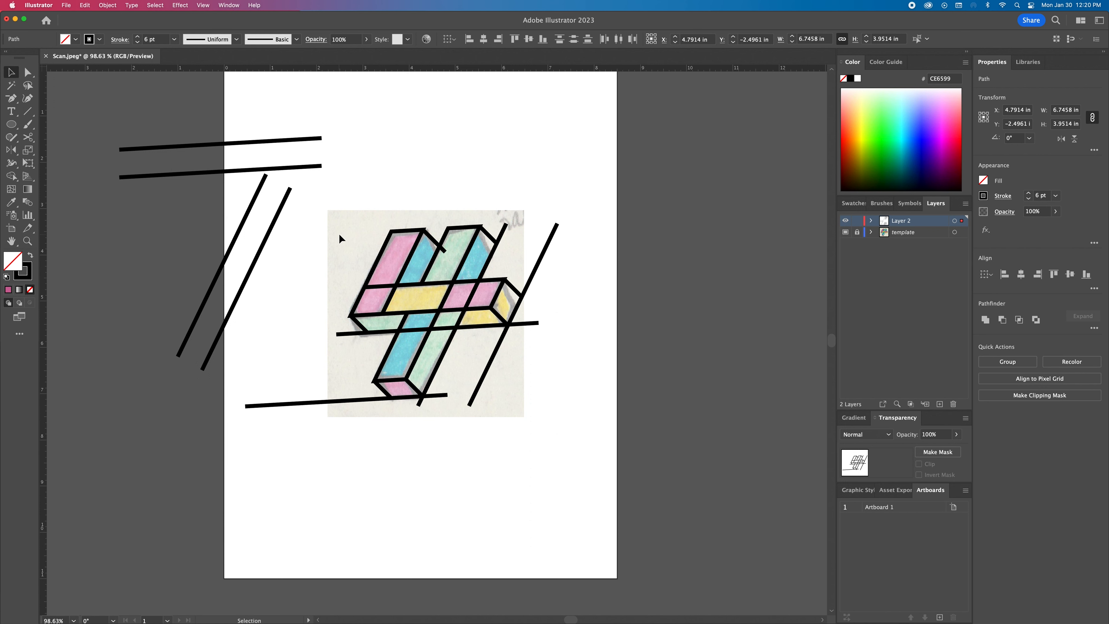
Step: Select the line work of the 4 and trim the segments overhanging its 3D sides with the Shape Builder
mouse_move(340, 238)
mouse_down()
mouse_move(528, 340)
mouse_move(594, 459)
mouse_up()
click(14, 180)
alt+click(346, 336)
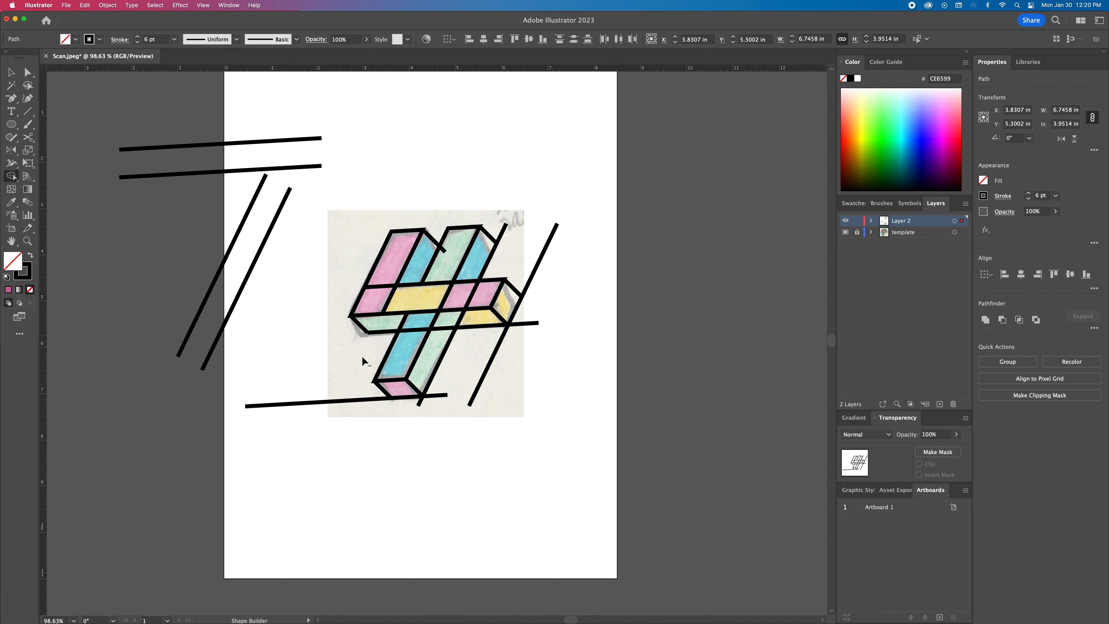
key(super+equal)
drag(593, 235, 618, 272)
drag(596, 273, 570, 295)
drag(360, 440, 334, 423)
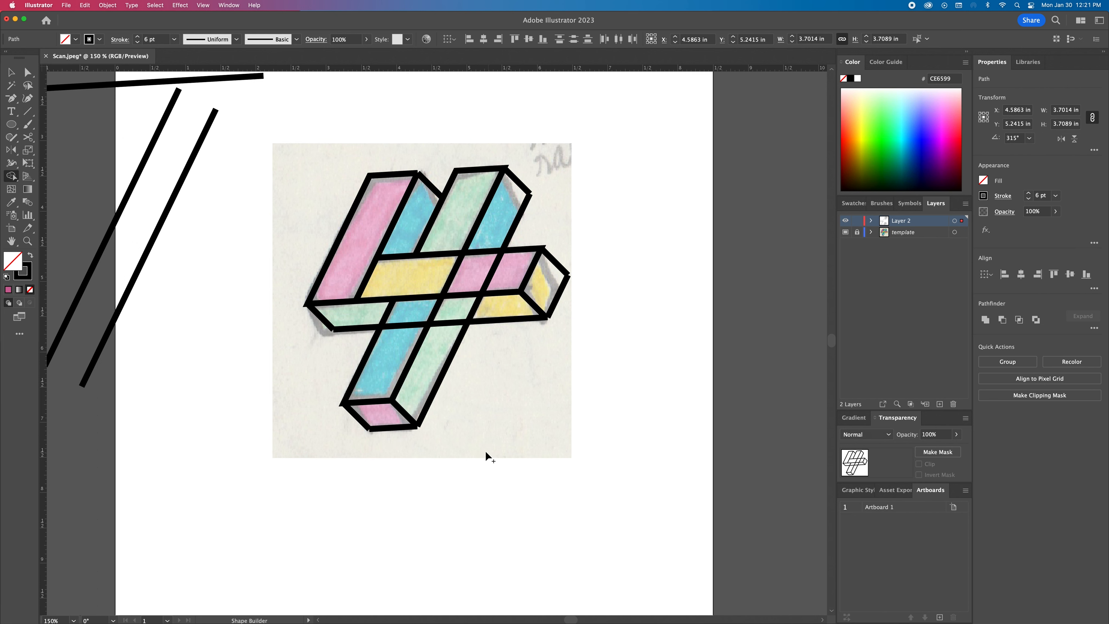
key(v)
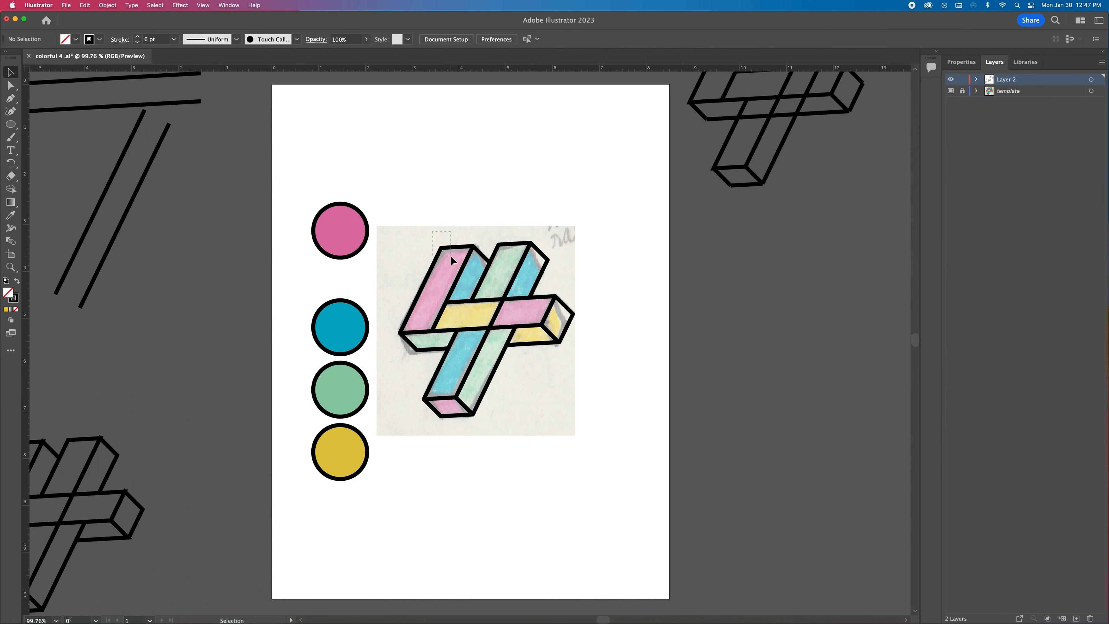
Step: Fill the front face of the left upright with the pink sampled from the color circle
click(451, 256)
key(i)
click(356, 226)
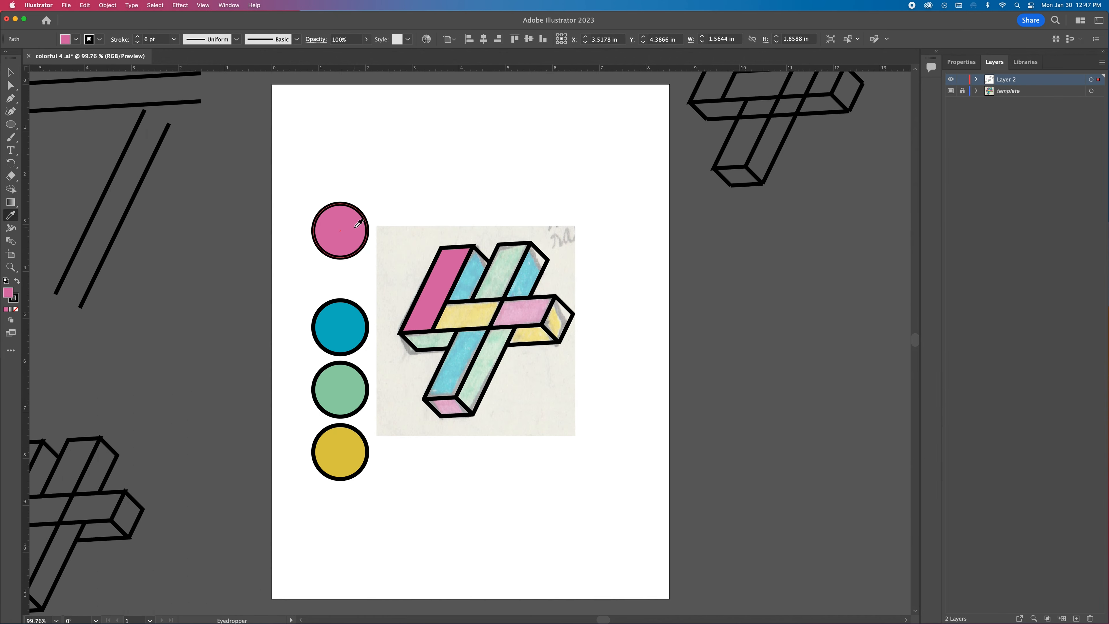
Step: Fill the underside face beneath the left upright and crossbar with the green sampled from the color circle
key(v)
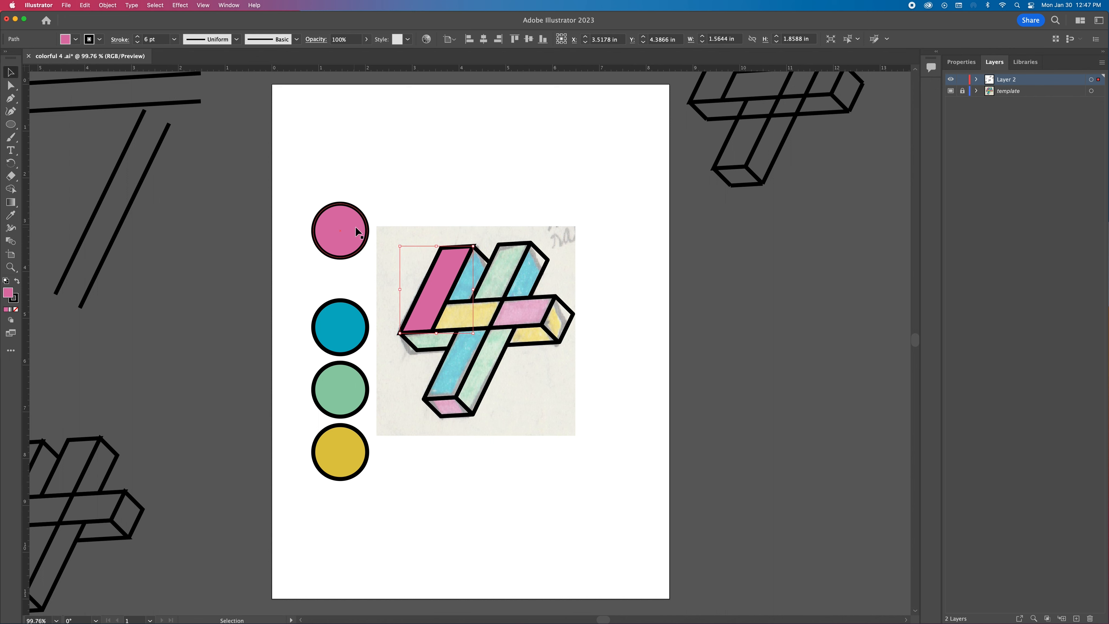
click(491, 209)
click(422, 353)
key(i)
click(366, 389)
key(v)
Step: Fill the front face of the crossbar's right arm with the pink sampled from the color circle
click(546, 302)
key(i)
click(367, 229)
key(v)
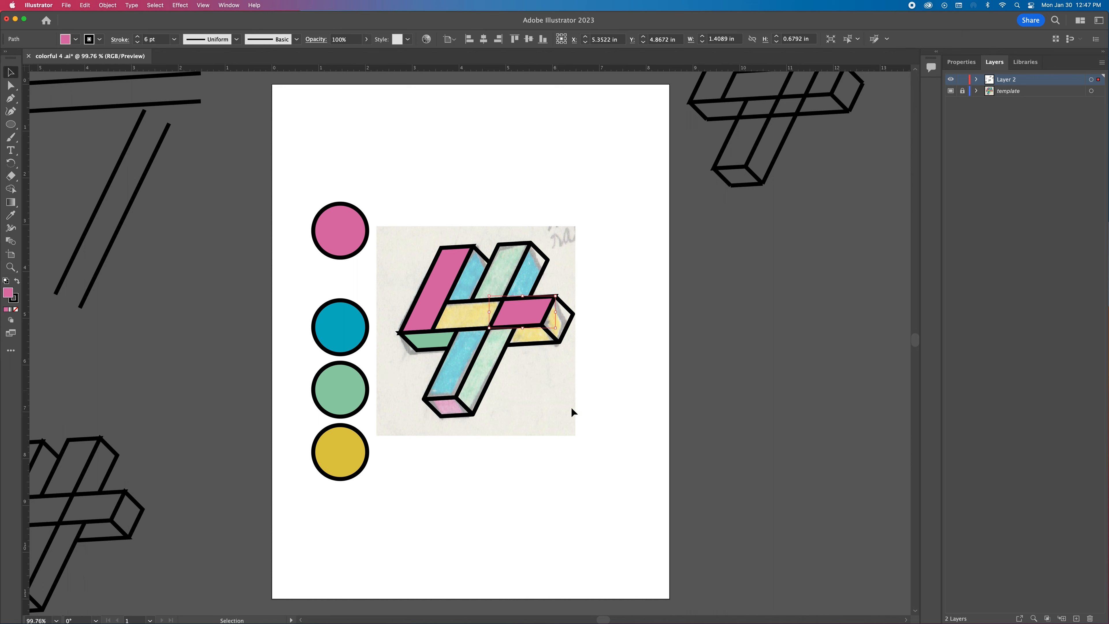
click(569, 416)
Step: Fill the side face of the left upright with the blue sampled from the color circle
click(482, 258)
key(i)
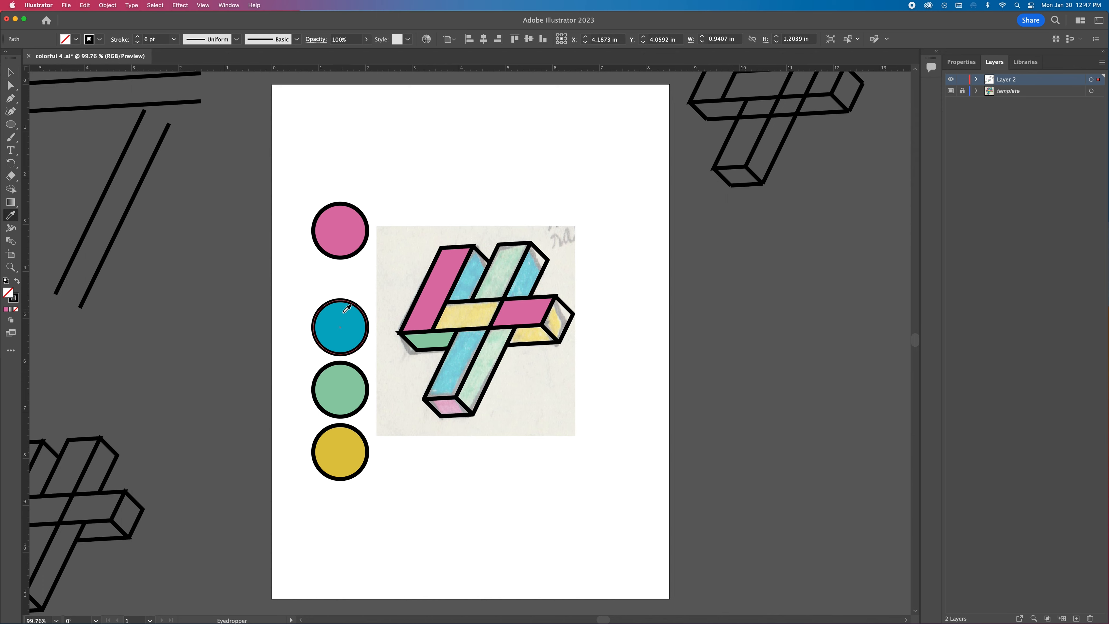
click(348, 313)
key(v)
Step: Fill the second upright's front face with the sampled green and its side face with the blue of the left upright's side
click(518, 254)
key(i)
click(352, 376)
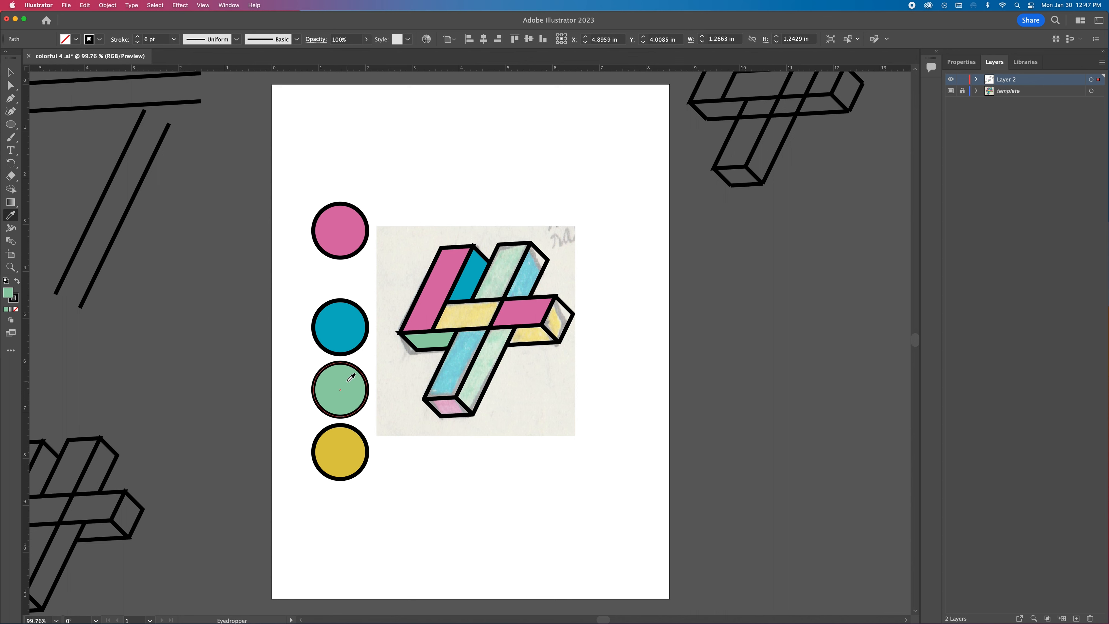
key(v)
click(539, 271)
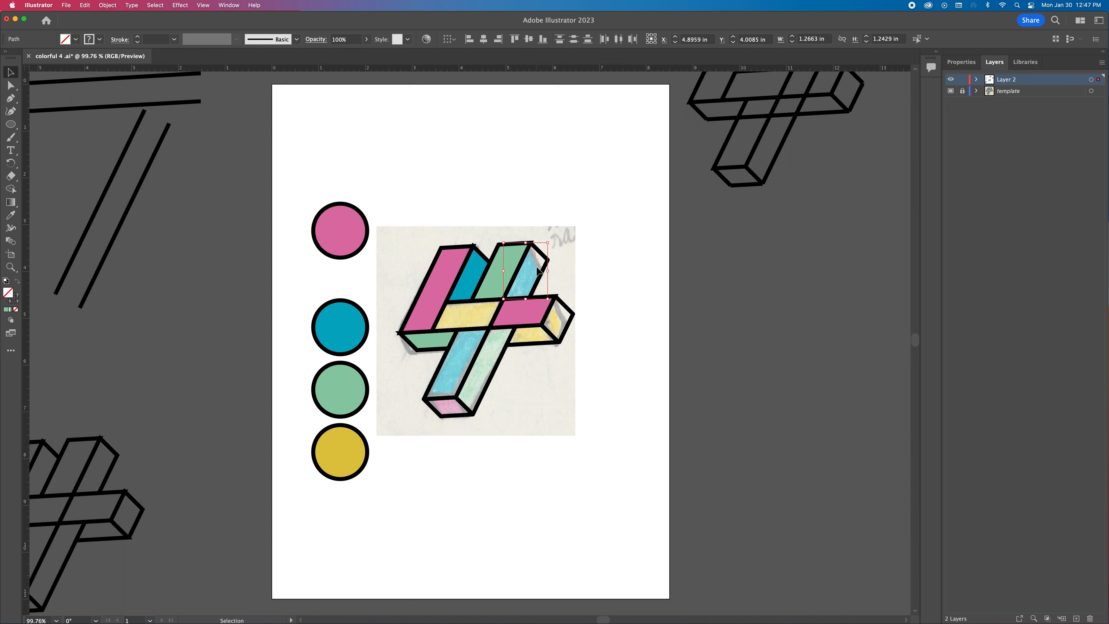
key(i)
click(473, 269)
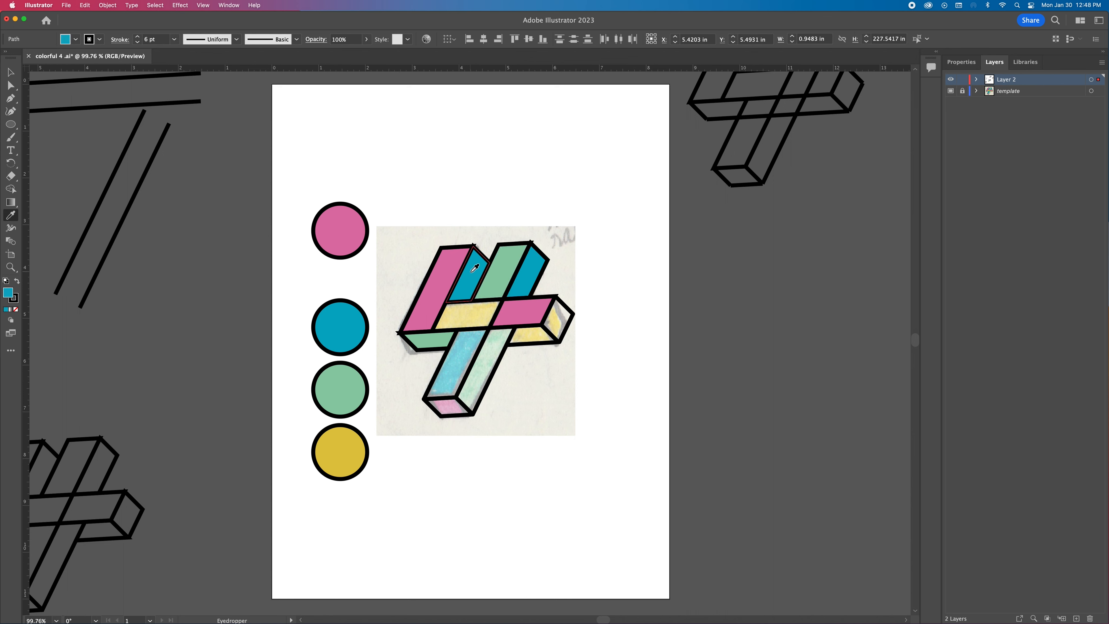
key(v)
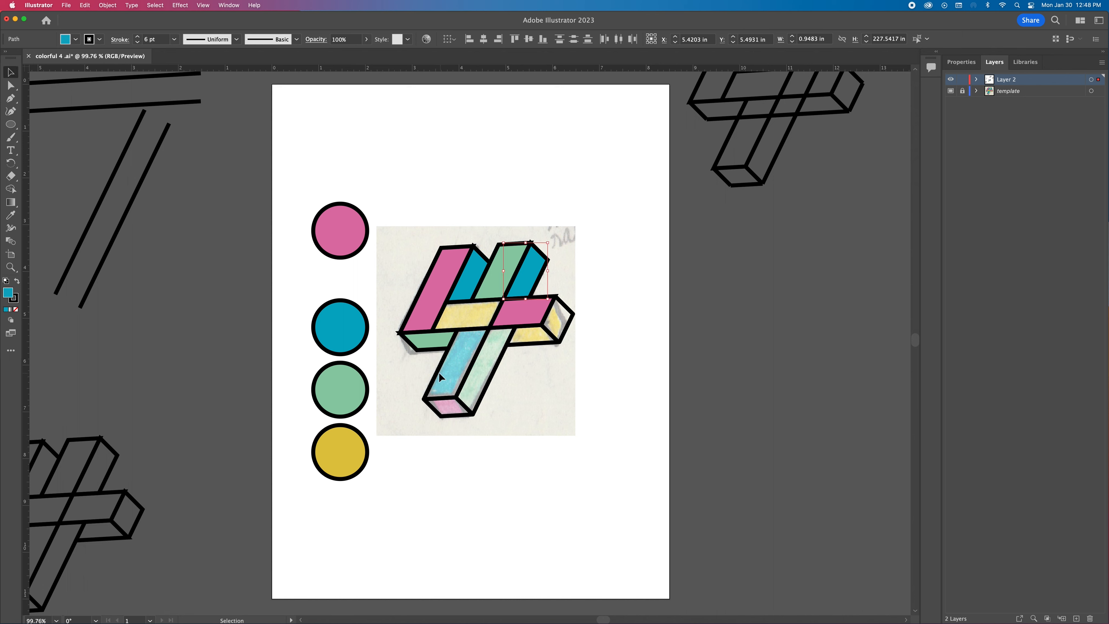
Step: Fill the front face of the long leg with the blue sampled from the left upright's side face
click(439, 372)
key(i)
click(480, 274)
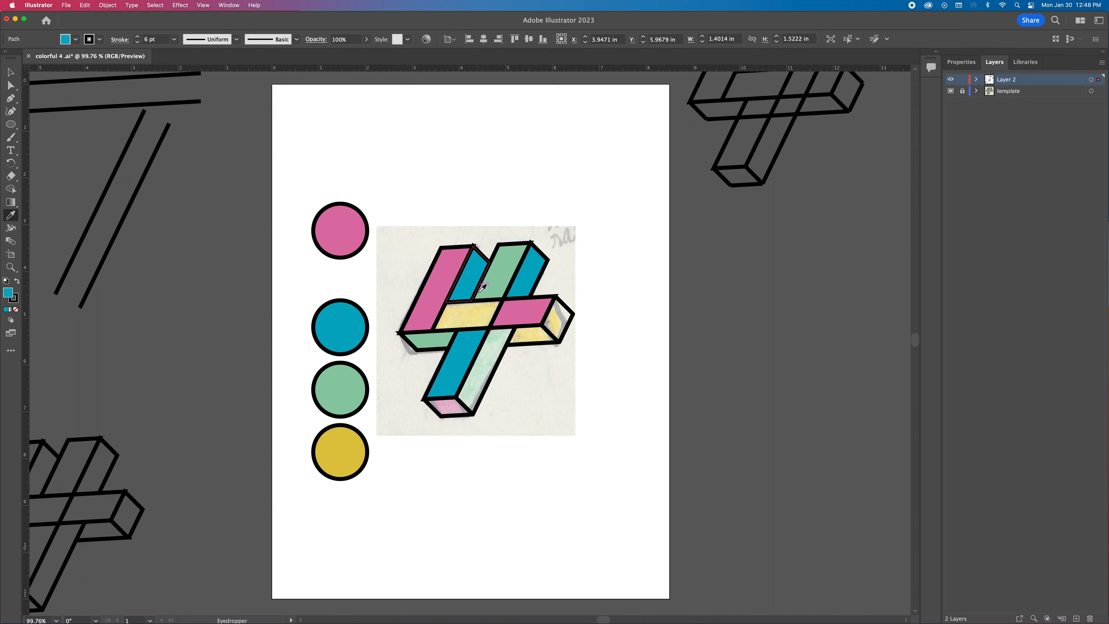
key(v)
click(447, 438)
Step: Fill the long leg's bottom end face with the sampled pink and its side face with the sampled green
click(449, 416)
key(i)
click(341, 223)
key(v)
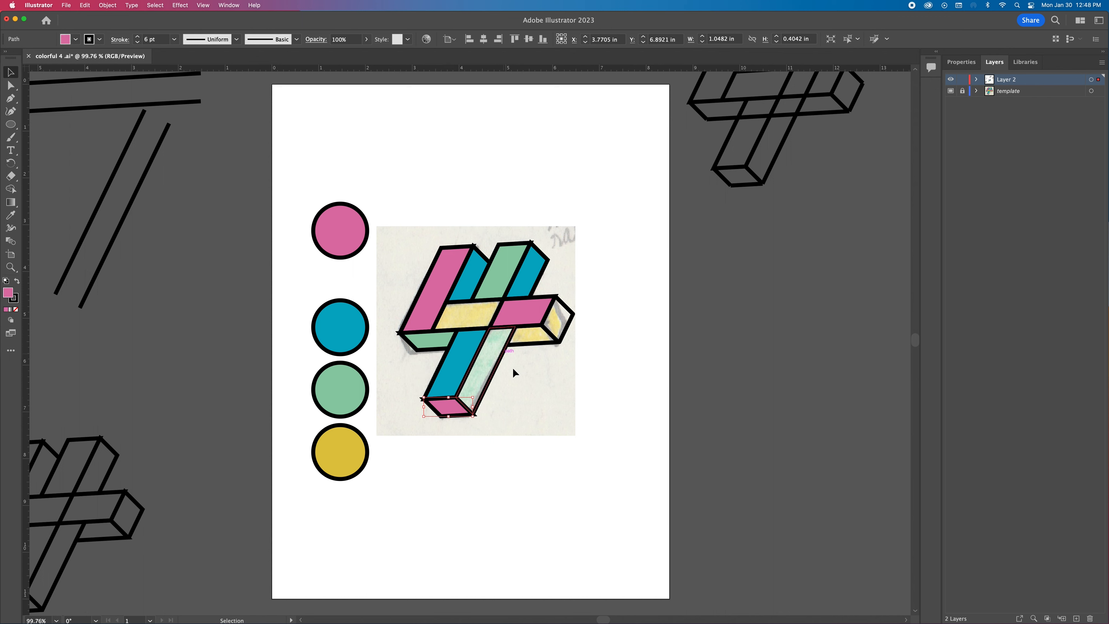
click(489, 375)
key(i)
click(360, 381)
key(v)
Step: Fill the underside and the end face of the crossbar's right arm with the yellow sampled from the color circle
click(539, 341)
key(i)
click(354, 440)
key(v)
click(576, 329)
click(559, 319)
key(i)
click(362, 447)
key(v)
click(547, 448)
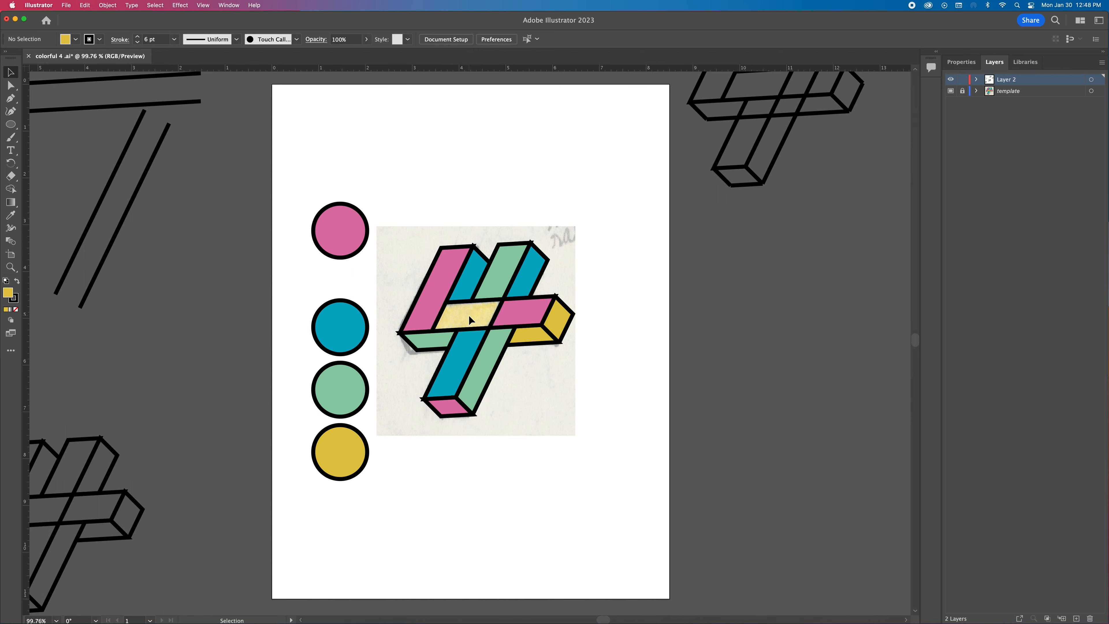